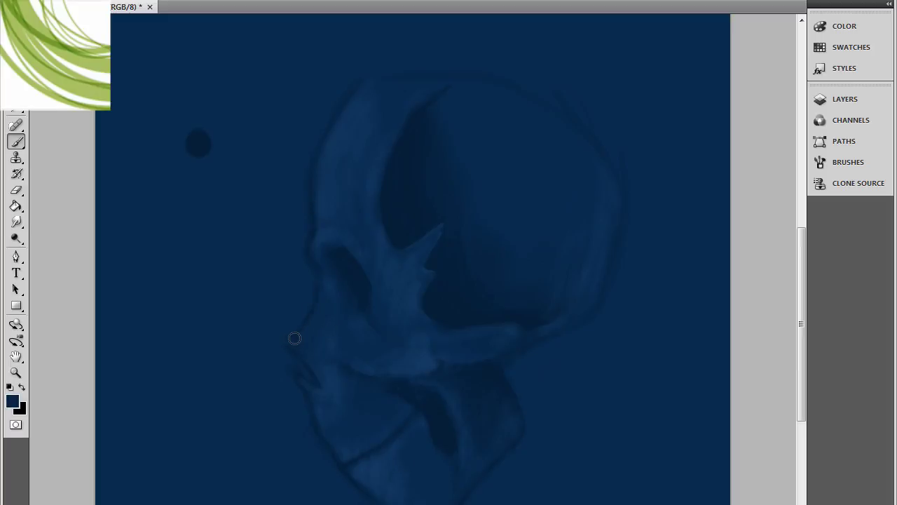
# Lighten the skull's nasal ridge and extend the jaw line down-left
pyautogui.hotkey('ctrl', '+')
pyautogui.hotkey('ctrl', '+')
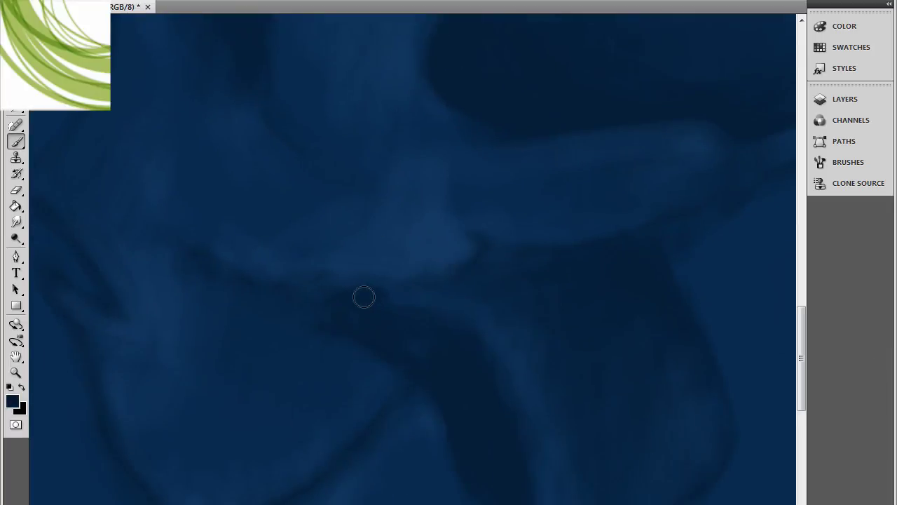
pyautogui.hotkey('ctrl', '-')
pyautogui.hotkey('ctrl', '-')
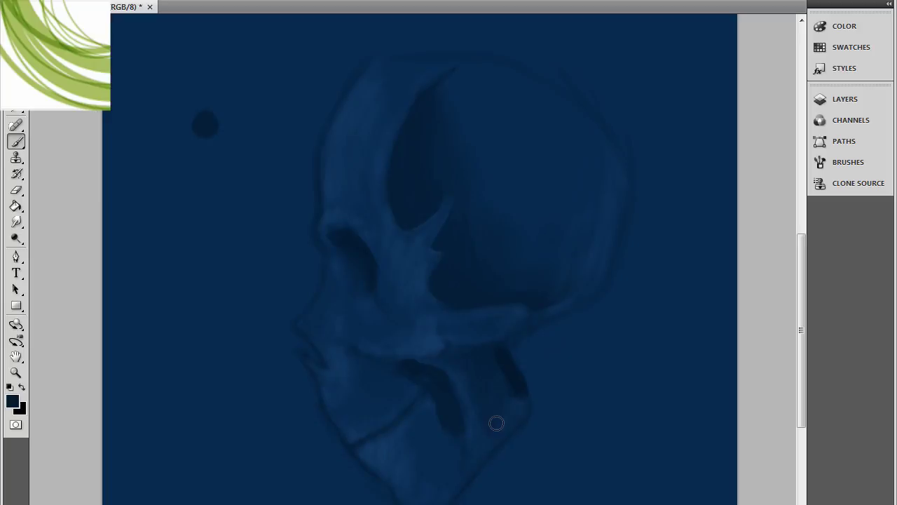
pyautogui.hotkey('ctrl', '-')
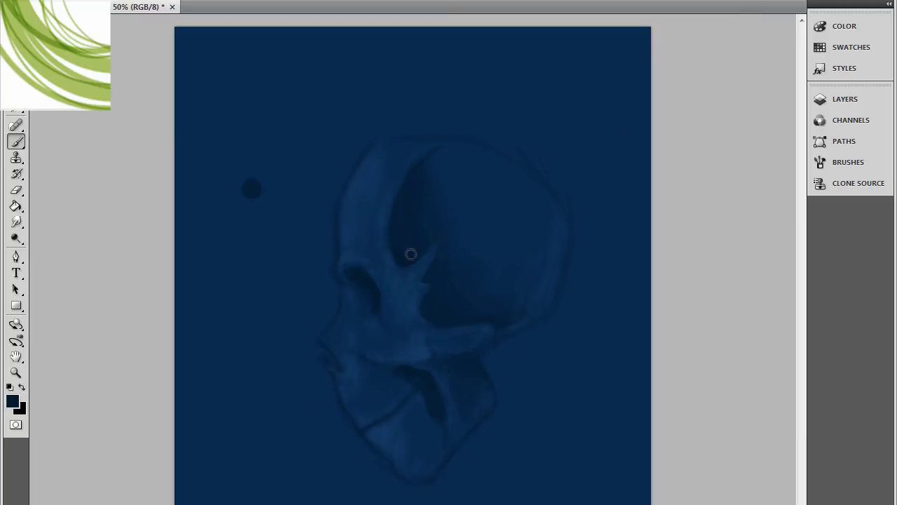
pyautogui.moveTo(429, 277); pyautogui.dragTo(424, 311)
pyautogui.moveTo(371, 424); pyautogui.dragTo(357, 441)
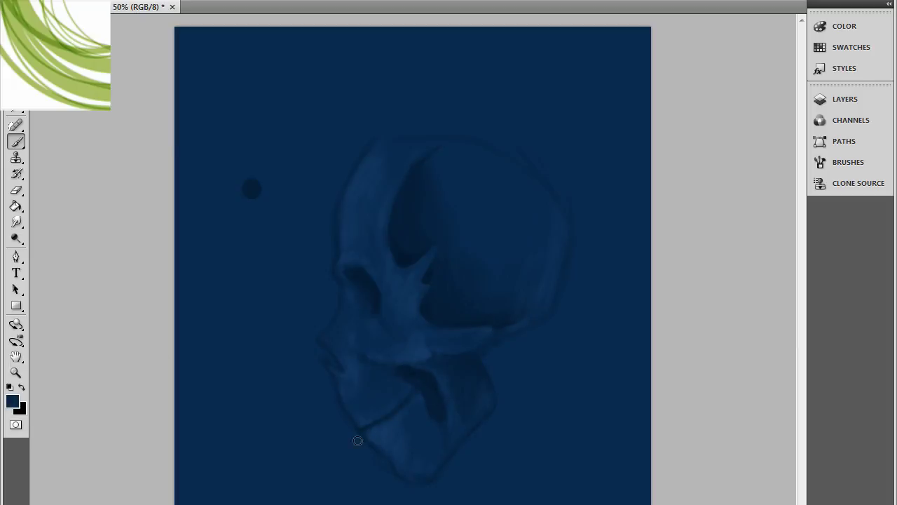
# Dab dark sample dots beside the skull and paint a faint highlight under the upper jaw
pyautogui.keyDown('alt'); pyautogui.click(383, 292); pyautogui.keyUp('alt')
pyautogui.click(249, 210)
pyautogui.keyDown('alt'); pyautogui.click(428, 429); pyautogui.keyUp('alt')
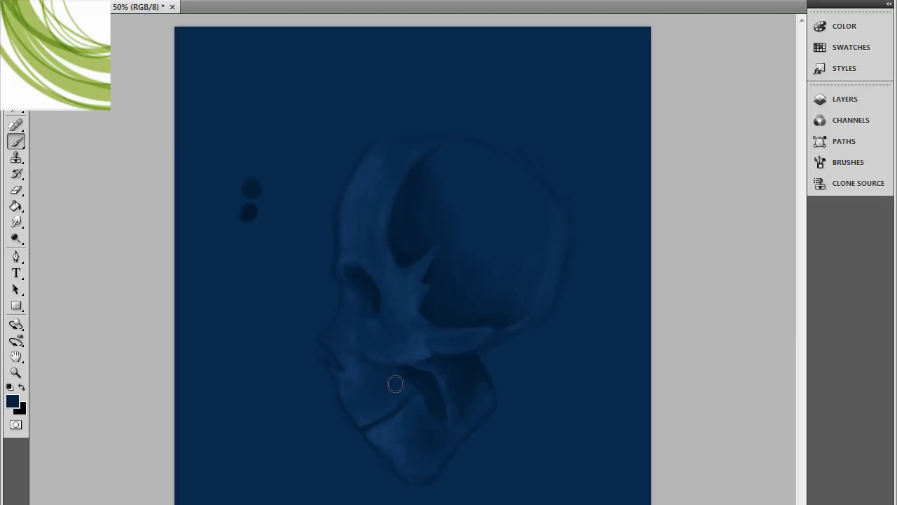
pyautogui.moveTo(395, 383); pyautogui.dragTo(393, 397)
pyautogui.keyDown('alt'); pyautogui.click(360, 379); pyautogui.keyUp('alt')
# With a smaller brush, sample edge and background navy shades, then open a second overview window
pyautogui.press('[')
pyautogui.press('[')
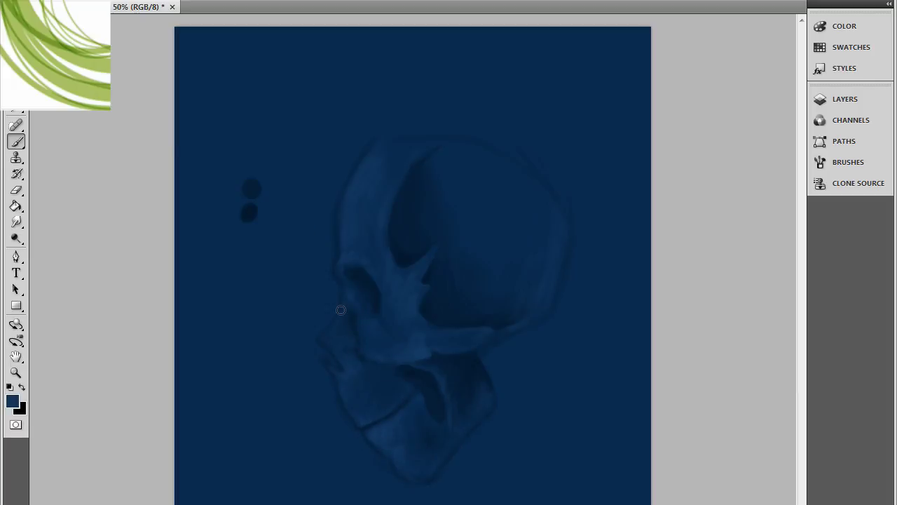
pyautogui.keyDown('alt'); pyautogui.click(439, 269); pyautogui.keyUp('alt')
pyautogui.keyDown('alt'); pyautogui.click(349, 229); pyautogui.keyUp('alt')
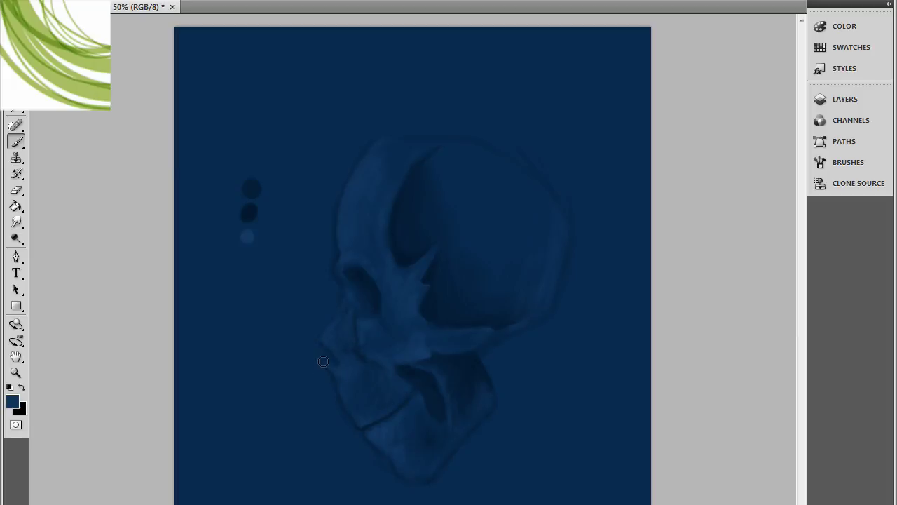
pyautogui.keyDown('alt'); pyautogui.click(291, 281); pyautogui.keyUp('alt')
pyautogui.keyDown('alt'); pyautogui.click(270, 258); pyautogui.keyUp('alt')
pyautogui.keyDown('alt'); pyautogui.click(533, 254); pyautogui.keyUp('alt')
pyautogui.hotkey('ctrl', '+')
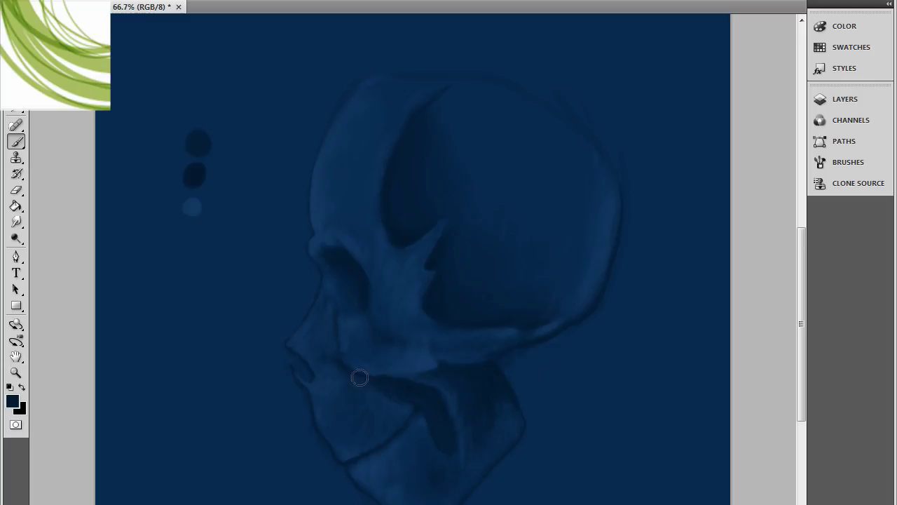
pyautogui.hotkey('alt', 'v')
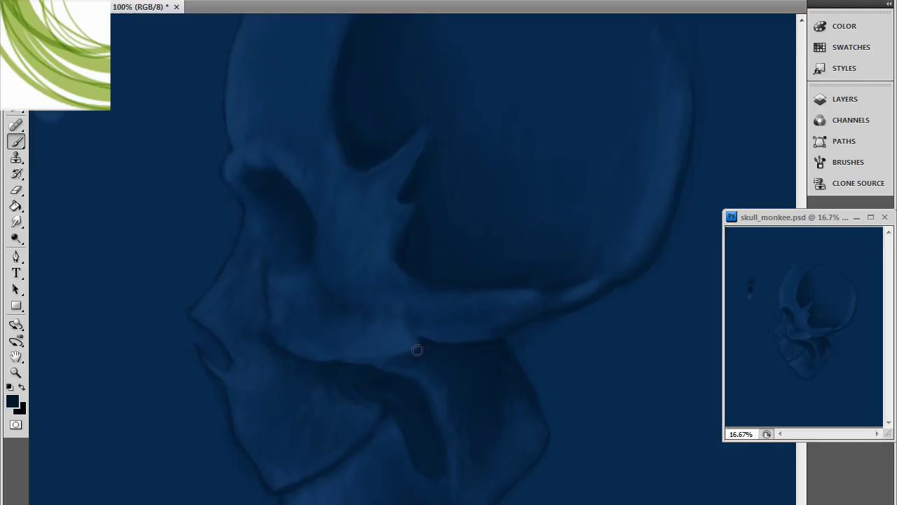
# Undo the dark jaw strokes, pick a darker navy and retune the brush size
pyautogui.hotkey('ctrl', 'z')
pyautogui.hotkey('ctrl', 'z')
pyautogui.keyDown('alt'); pyautogui.click(487, 395); pyautogui.keyUp('alt')
pyautogui.hotkey('ctrl', 'z')
pyautogui.hotkey('ctrl', 'z')
pyautogui.press('[')
pyautogui.press('[')
pyautogui.hotkey('ctrl', 'z')
pyautogui.press(']')
pyautogui.press(']')
pyautogui.press('[')
pyautogui.press(']')
pyautogui.press(']')
# Sample light and dark blues and retry a short dark jaw stroke, undoing it
pyautogui.keyDown('alt'); pyautogui.click(240, 144); pyautogui.keyUp('alt')
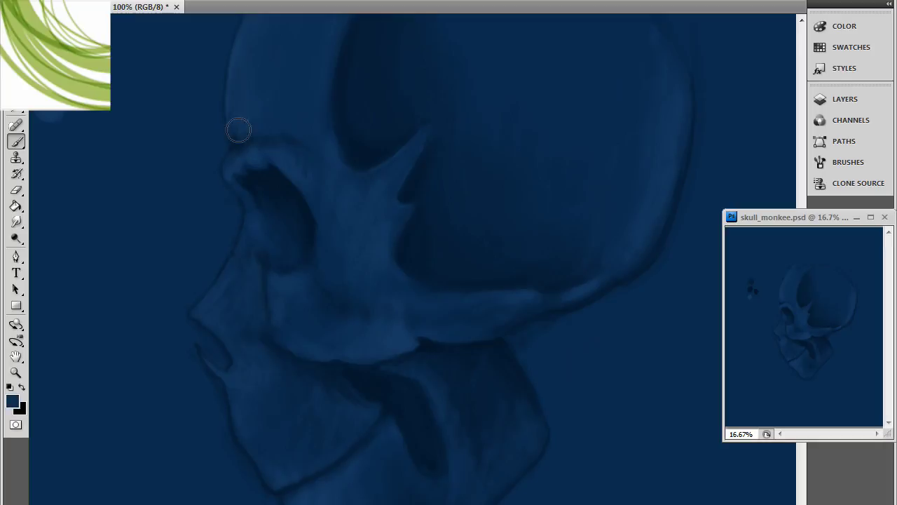
pyautogui.hotkey('ctrl', 'z')
pyautogui.keyDown('alt'); pyautogui.click(274, 122); pyautogui.keyUp('alt')
pyautogui.press('[')
pyautogui.press('[')
pyautogui.hotkey('ctrl', 'z')
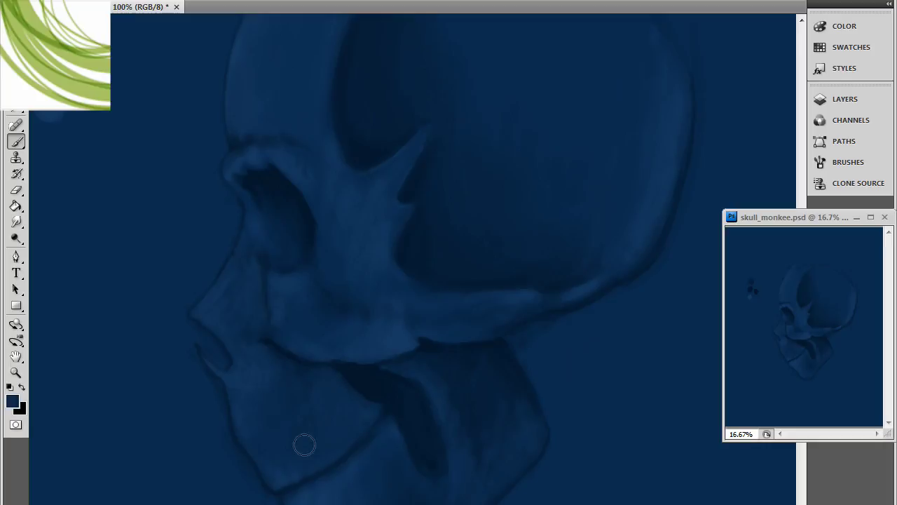
pyautogui.press(']')
pyautogui.press(']')
pyautogui.moveTo(272, 384); pyautogui.dragTo(267, 363)
pyautogui.hotkey('ctrl', 'z')
pyautogui.hotkey('ctrl', 'z')
pyautogui.hotkey('ctrl', 'z')
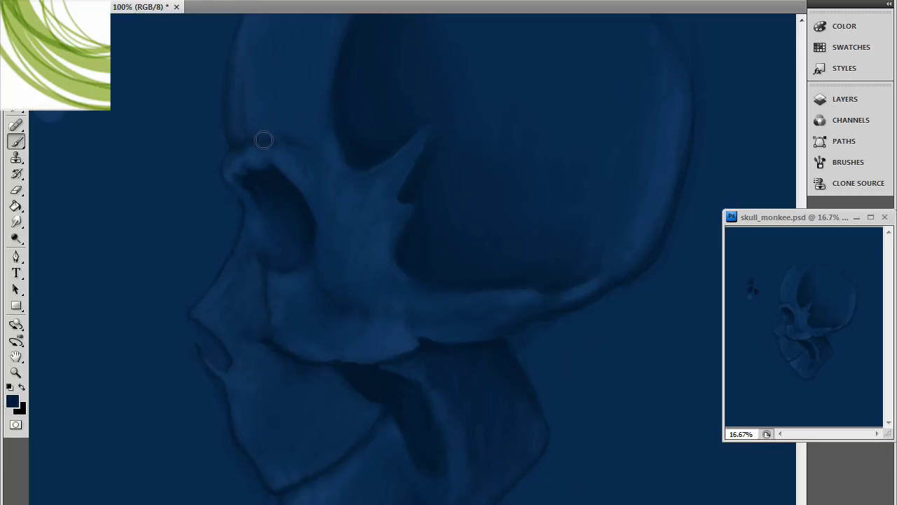
# Sample lighter and darker shades around the eye socket and save the painting
pyautogui.keyDown('alt'); pyautogui.click(242, 149); pyautogui.keyUp('alt')
pyautogui.keyDown('alt'); pyautogui.click(272, 236); pyautogui.keyUp('alt')
pyautogui.keyDown('alt'); pyautogui.click(273, 240); pyautogui.keyUp('alt')
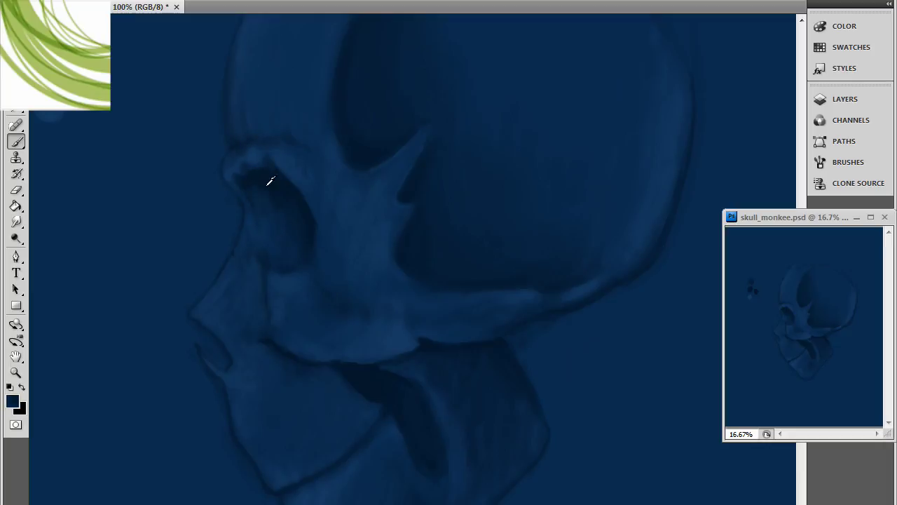
pyautogui.keyDown('alt'); pyautogui.click(258, 219); pyautogui.keyUp('alt')
pyautogui.hotkey('ctrl', 's')
pyautogui.hotkey('ctrl', 's')
# Sample a lighter blue and blend the cheek shading with the Smudge tool
pyautogui.keyDown('alt'); pyautogui.click(397, 279); pyautogui.keyUp('alt')
pyautogui.keyDown('alt'); pyautogui.click(398, 269); pyautogui.keyUp('alt')
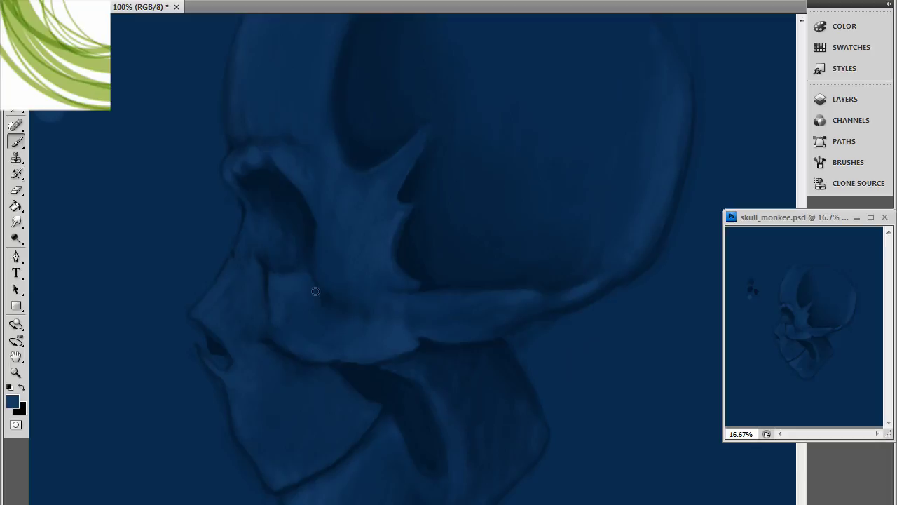
pyautogui.press('r')
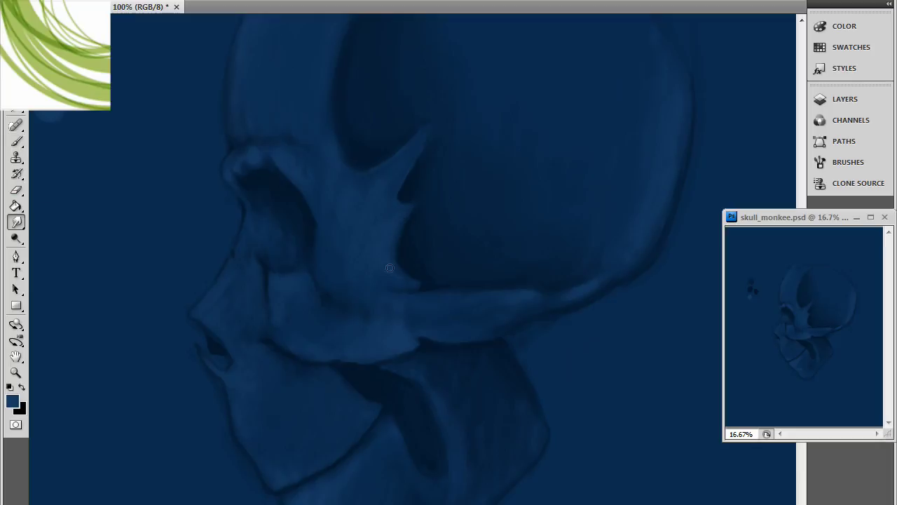
pyautogui.press('b')
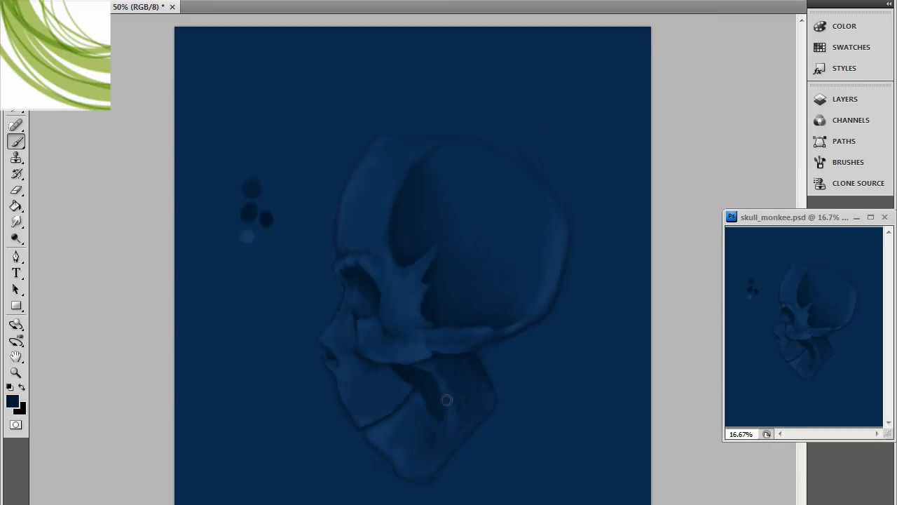
# Pick a lighter blue and lighten the cheekbone below the eye socket
pyautogui.click(12, 401)
pyautogui.click(519, 448)
pyautogui.click(821, 402)
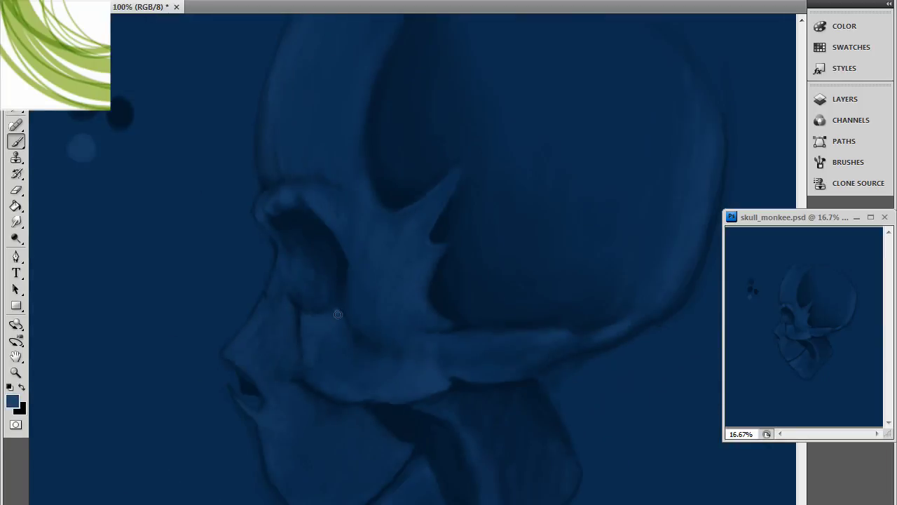
pyautogui.moveTo(338, 314)
pyautogui.mouseDown()
pyautogui.moveTo(306, 315)
pyautogui.moveTo(316, 327)
pyautogui.moveTo(269, 289)
pyautogui.moveTo(299, 271)
pyautogui.moveTo(280, 215)
pyautogui.moveTo(307, 191)
pyautogui.mouseUp()
pyautogui.hotkey('ctrl', '-')
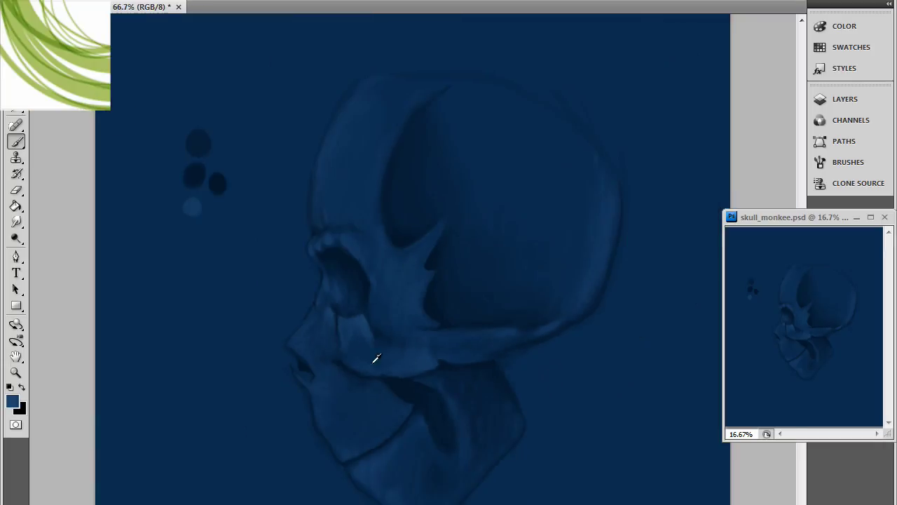
# Sample several light and dark skull shades and save the painting
pyautogui.keyDown('alt'); pyautogui.click(437, 355); pyautogui.keyUp('alt')
pyautogui.keyDown('alt'); pyautogui.click(425, 352); pyautogui.keyUp('alt')
pyautogui.keyDown('alt'); pyautogui.click(363, 175); pyautogui.keyUp('alt')
pyautogui.keyDown('alt'); pyautogui.click(327, 360); pyautogui.keyUp('alt')
pyautogui.keyDown('alt'); pyautogui.click(312, 347); pyautogui.keyUp('alt')
pyautogui.hotkey('ctrl', 's')
# Apply Hue/Saturation with Hue -16 to turn the painting teal, then dab a light teal sample dot
pyautogui.hotkey('ctrl', 'u')
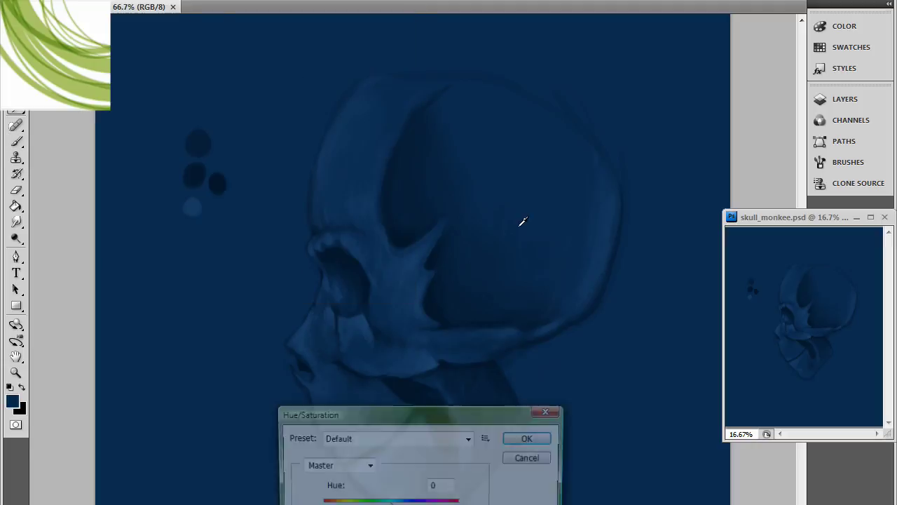
pyautogui.press('Down')
pyautogui.press('Down')
pyautogui.press('Down')
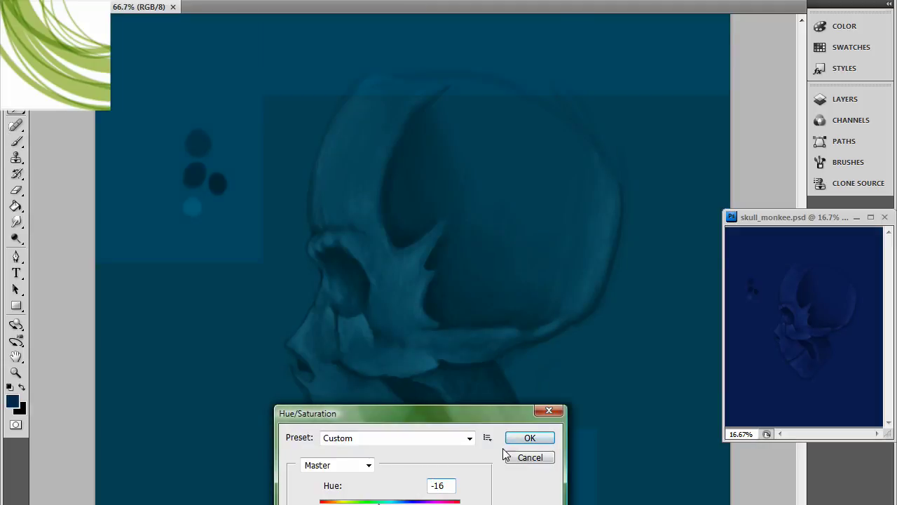
pyautogui.click(530, 437)
pyautogui.keyDown('alt'); pyautogui.click(377, 323); pyautogui.keyUp('alt')
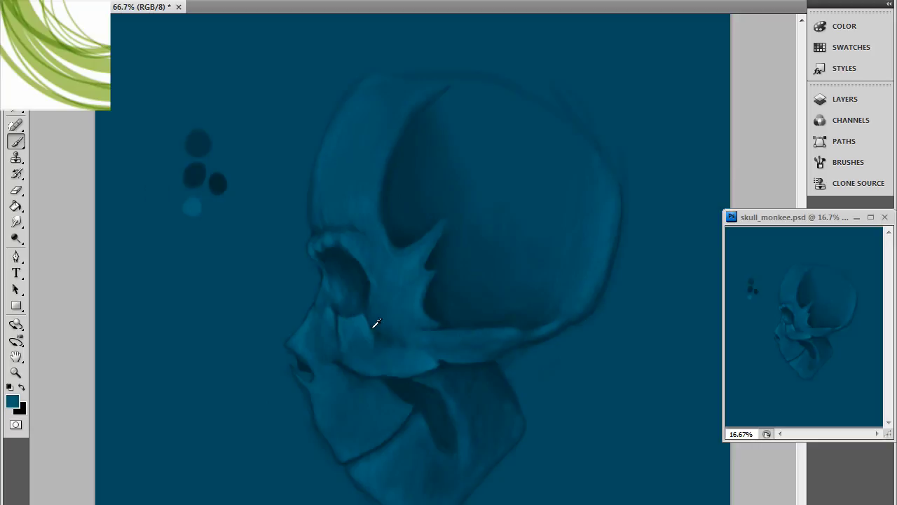
pyautogui.click(190, 231)
# Darken the eye socket shading and lighten the area toward the lips
pyautogui.keyDown('alt'); pyautogui.click(362, 333); pyautogui.keyUp('alt')
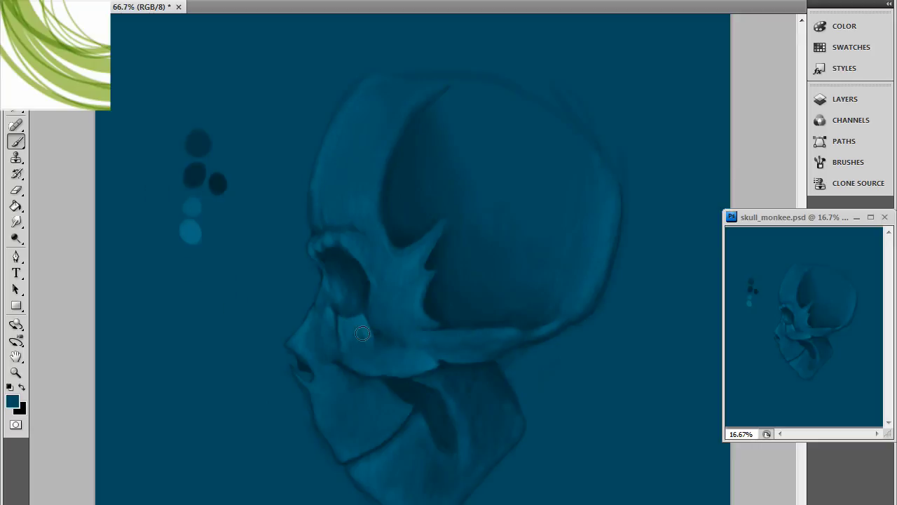
pyautogui.moveTo(358, 324)
pyautogui.mouseDown()
pyautogui.moveTo(371, 309)
pyautogui.moveTo(378, 329)
pyautogui.mouseUp()
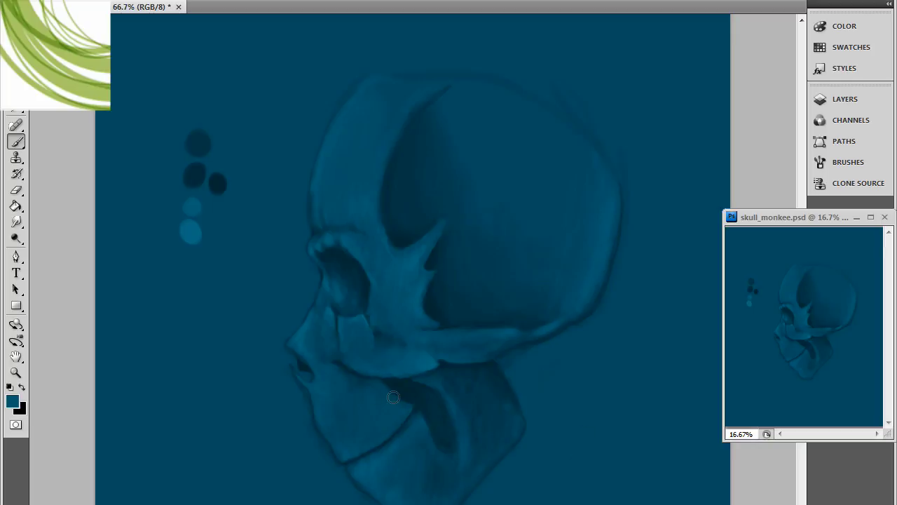
pyautogui.keyDown('alt'); pyautogui.click(340, 354); pyautogui.keyUp('alt')
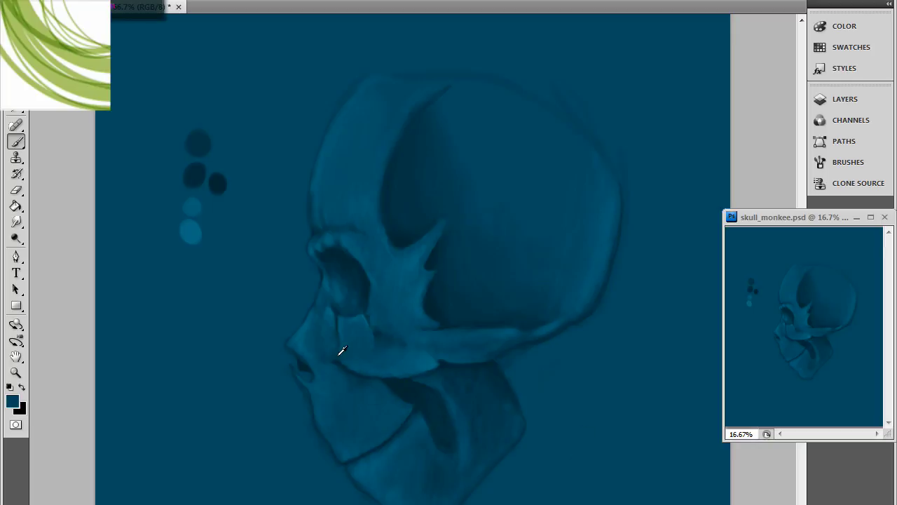
pyautogui.keyDown('alt'); pyautogui.click(331, 390); pyautogui.keyUp('alt')
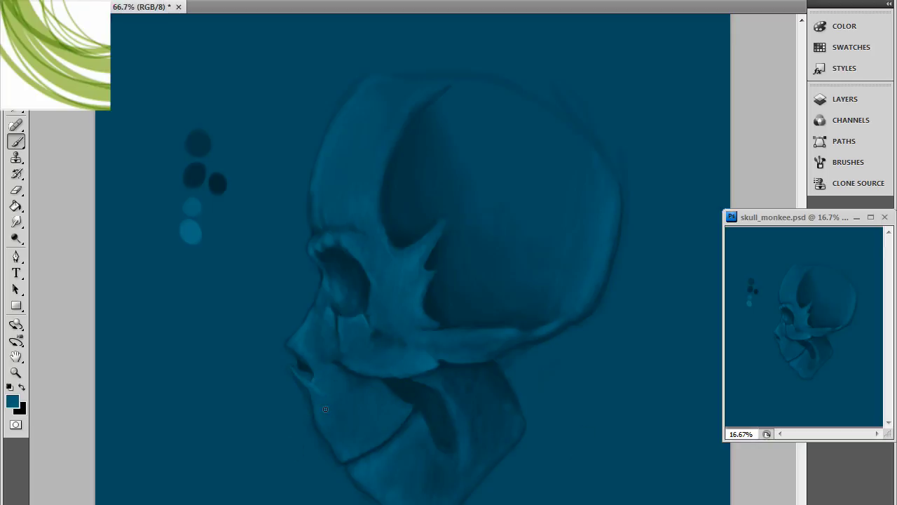
pyautogui.moveTo(325, 408); pyautogui.dragTo(316, 379)
# Darken the nasal edge and dab a light teal highlight near the jaw
pyautogui.keyDown('alt'); pyautogui.click(356, 288); pyautogui.keyUp('alt')
pyautogui.moveTo(314, 305); pyautogui.dragTo(284, 378)
pyautogui.press('[')
pyautogui.keyDown('alt'); pyautogui.click(452, 387); pyautogui.keyUp('alt')
pyautogui.click(427, 379)
# Blend lighter teal tones into the dark cranium
pyautogui.hotkey('ctrl', '-')
pyautogui.hotkey('ctrl', '+')
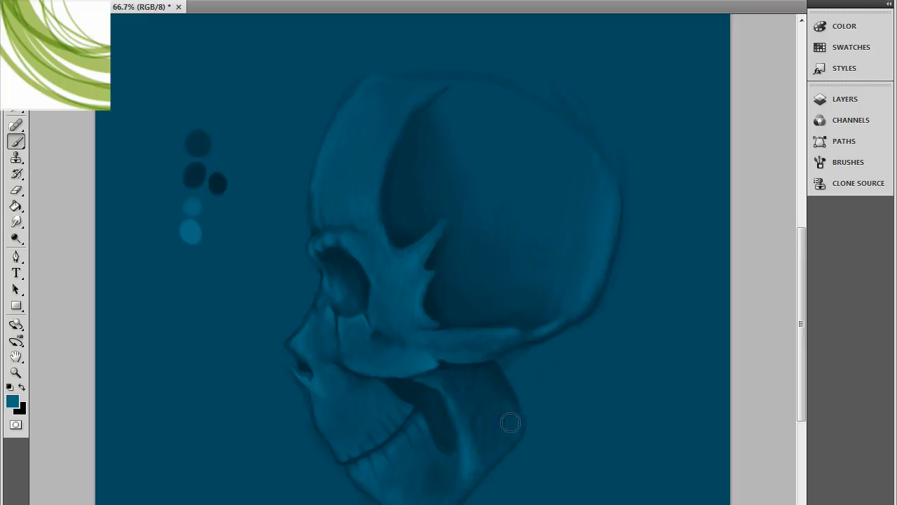
pyautogui.keyDown('alt'); pyautogui.click(494, 403); pyautogui.keyUp('alt')
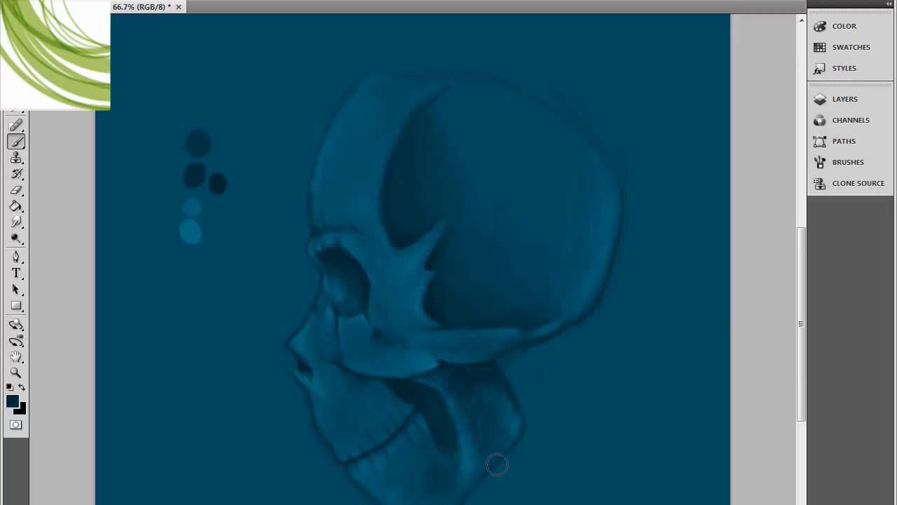
pyautogui.keyDown('alt'); pyautogui.click(564, 162); pyautogui.keyUp('alt')
pyautogui.moveTo(443, 168)
pyautogui.mouseDown()
pyautogui.moveTo(467, 161)
pyautogui.moveTo(441, 114)
pyautogui.moveTo(524, 201)
pyautogui.mouseUp()
# At 200%, darken the eye socket's top edge and paint a dark crack with a highlighted left edge
pyautogui.scroll(2, 353, 321)
pyautogui.keyDown('alt'); pyautogui.click(293, 260); pyautogui.keyUp('alt')
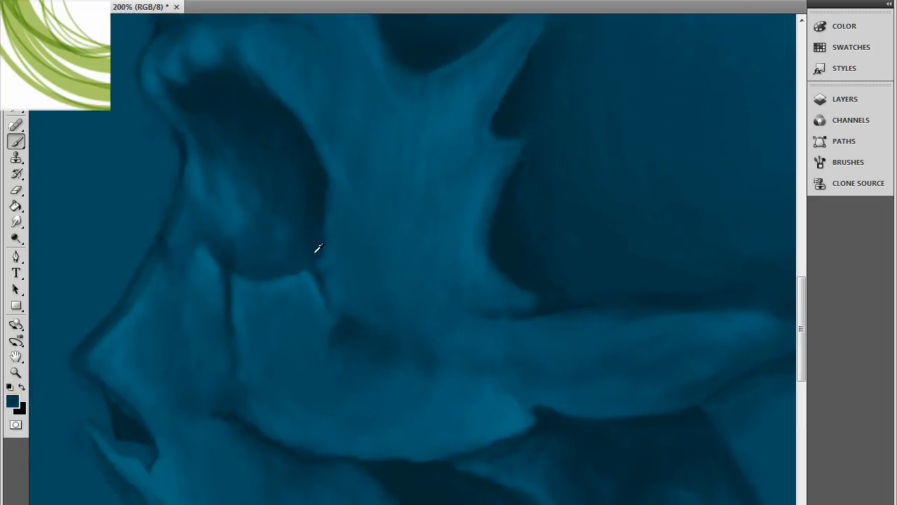
pyautogui.keyDown('alt'); pyautogui.click(317, 189); pyautogui.keyUp('alt')
pyautogui.moveTo(260, 84); pyautogui.dragTo(328, 310)
pyautogui.keyDown('alt'); pyautogui.click(206, 295); pyautogui.keyUp('alt')
pyautogui.moveTo(205, 292); pyautogui.dragTo(200, 282)
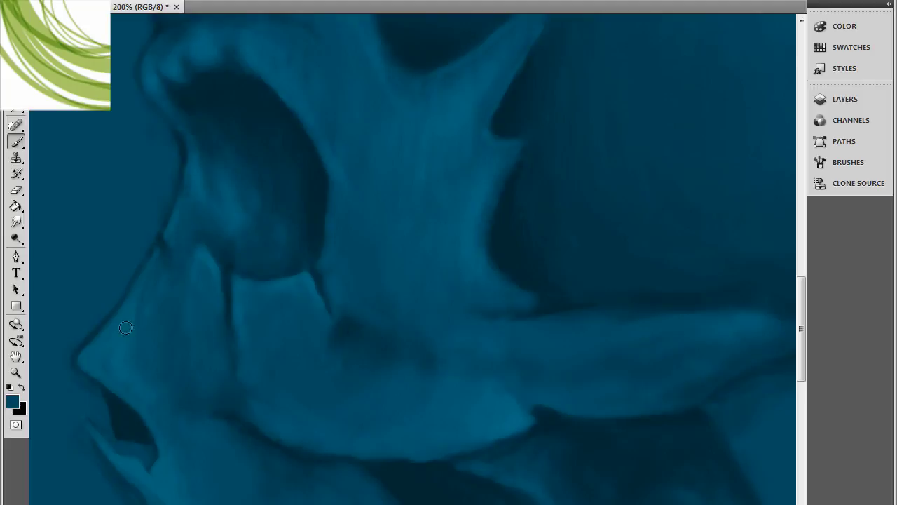
pyautogui.hotkey('ctrl', '-')
pyautogui.hotkey('ctrl', '-')
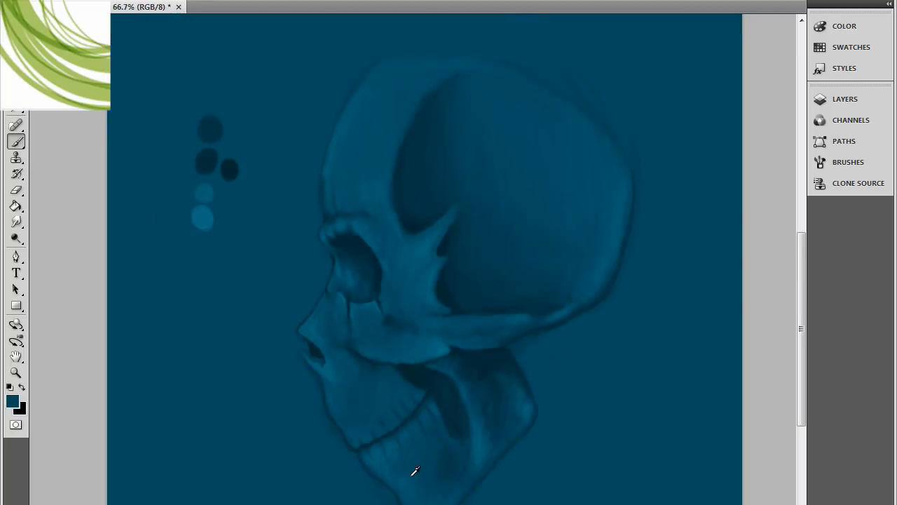